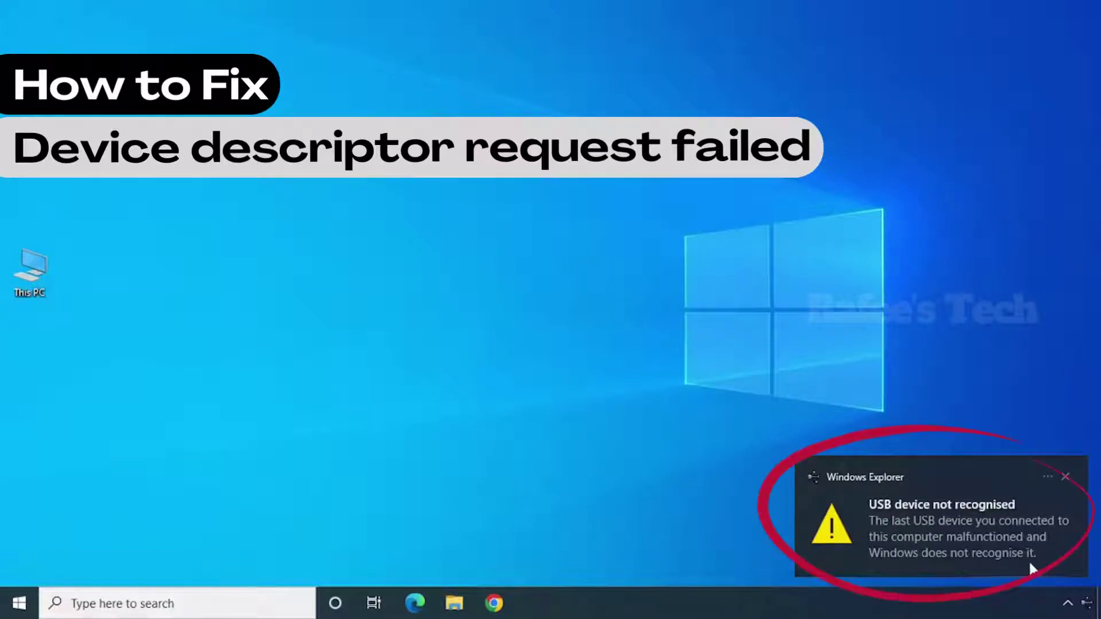
- Open Computer Management from This PC, go to Device Manager, and select the Unknown USB Device
right_click(44, 278)
click(84, 317)
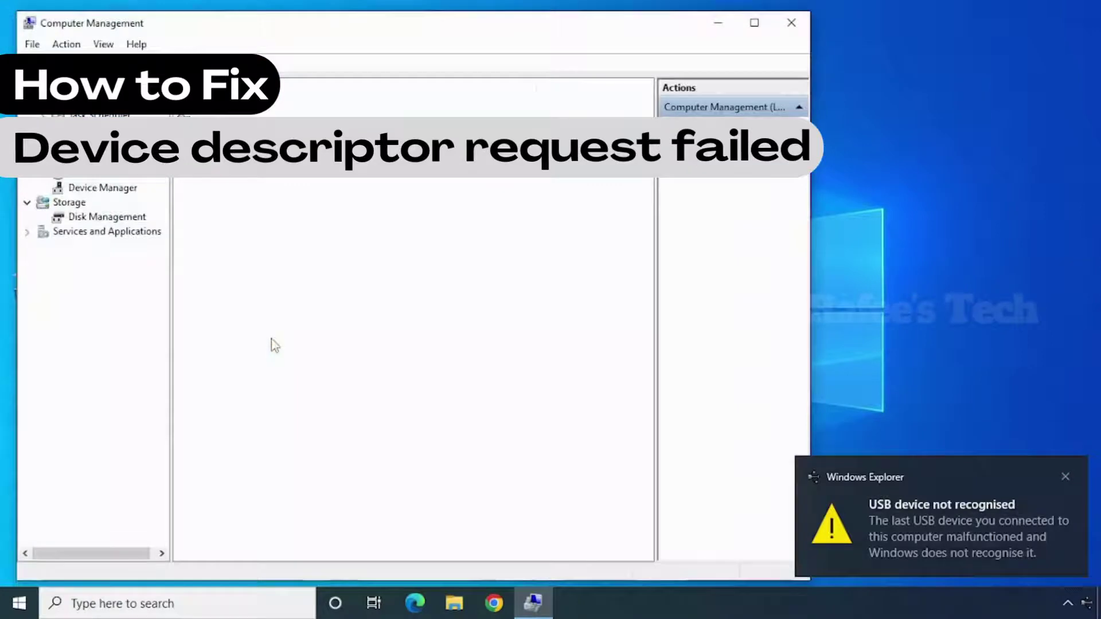
click(103, 188)
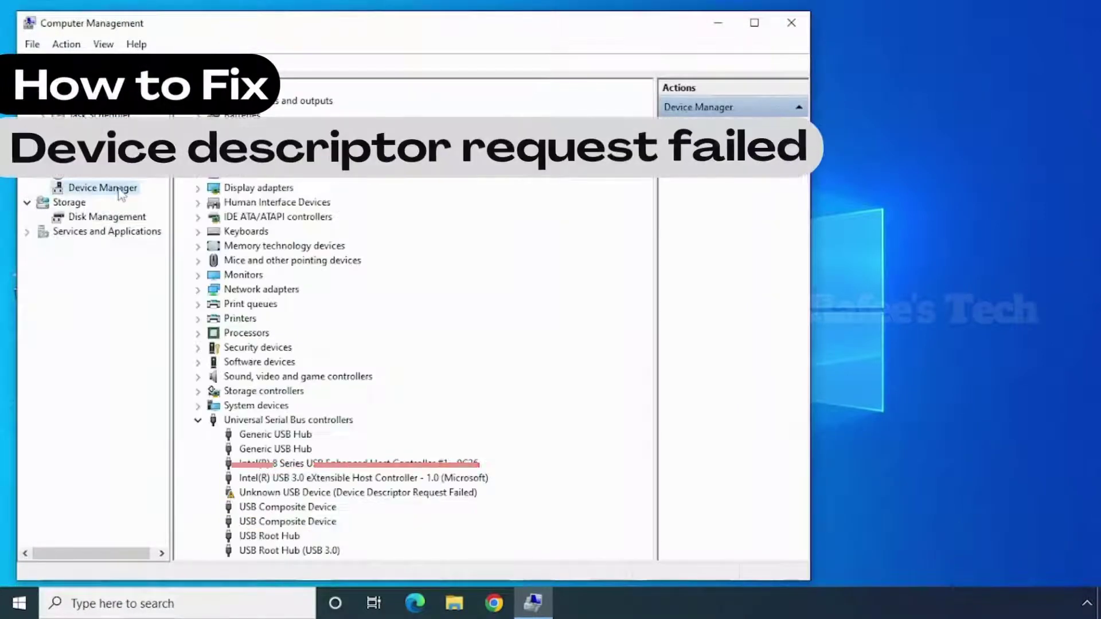
click(259, 496)
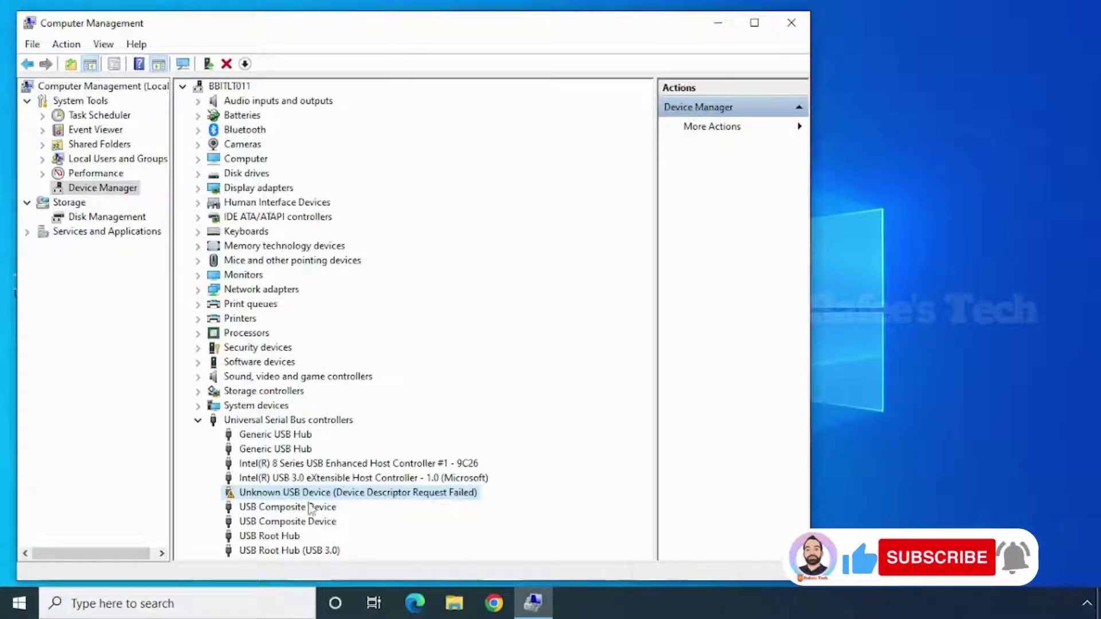
right_click(339, 496)
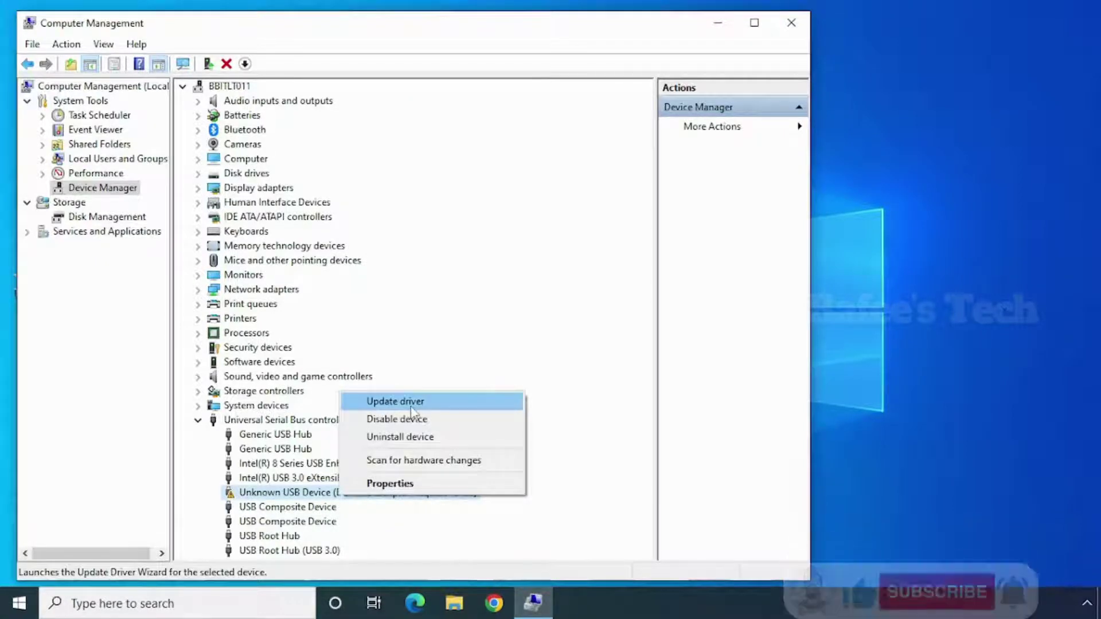
click(395, 401)
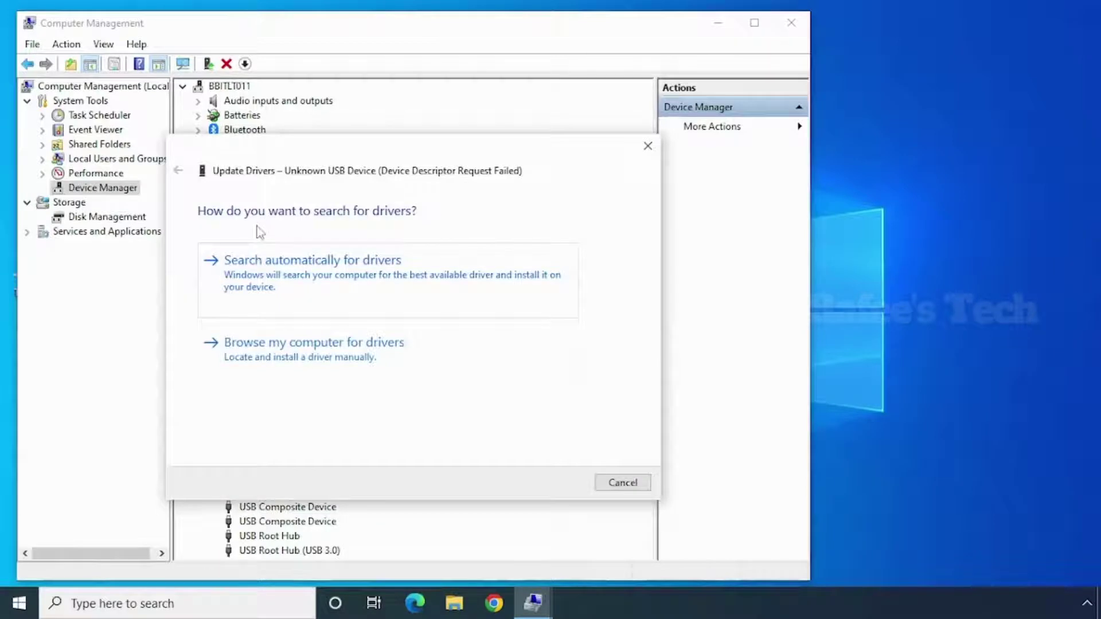
click(380, 273)
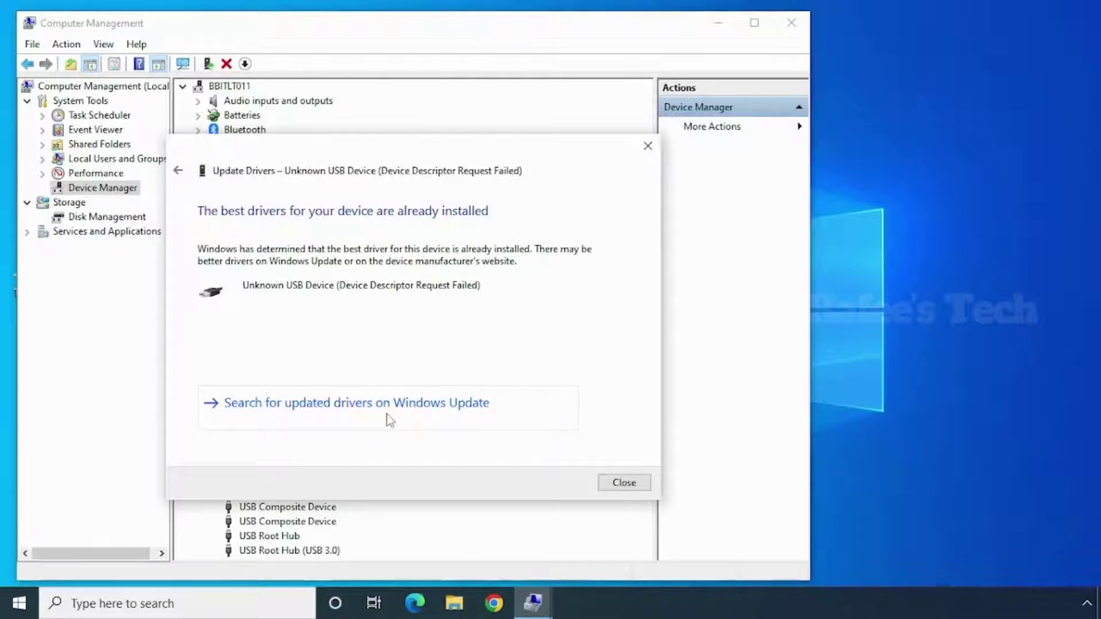
click(462, 407)
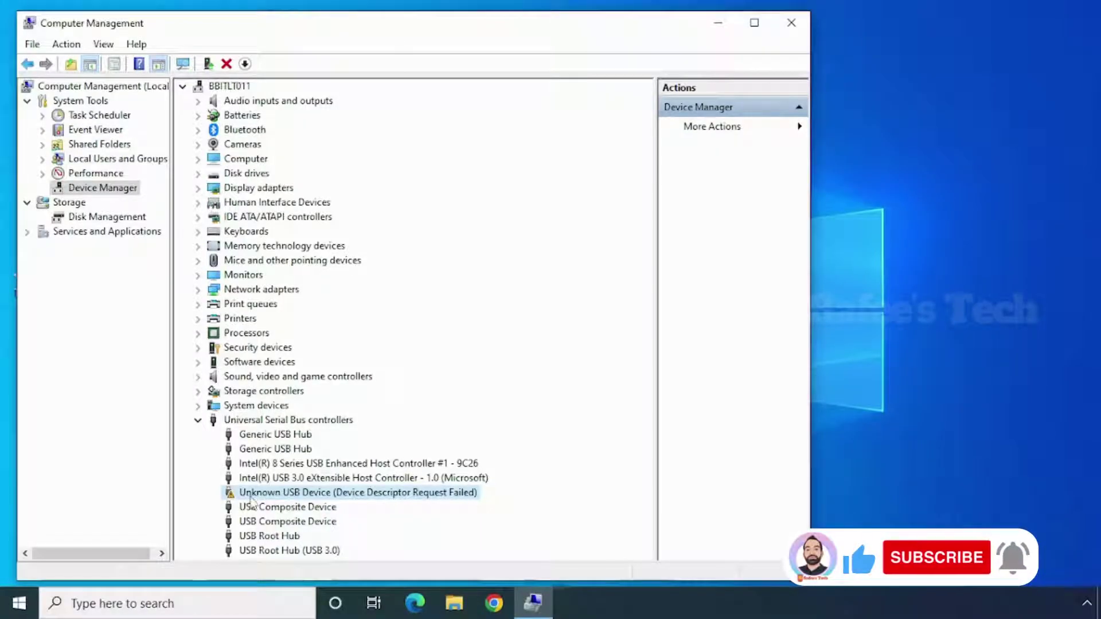
- Uninstall the Unknown USB Device from Device Manager
right_click(311, 494)
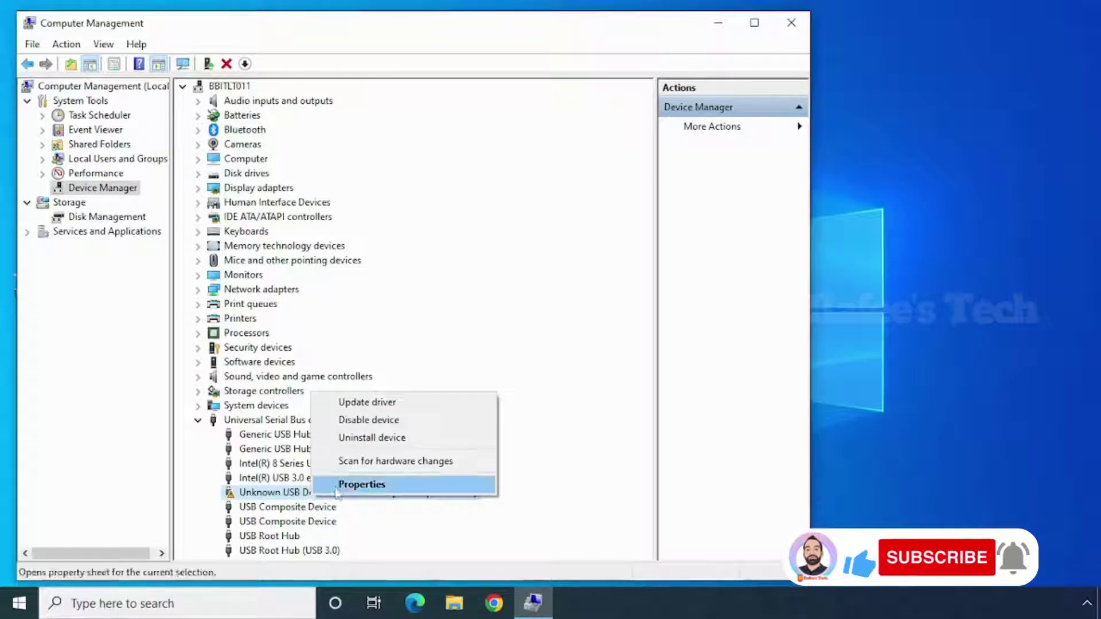
click(381, 439)
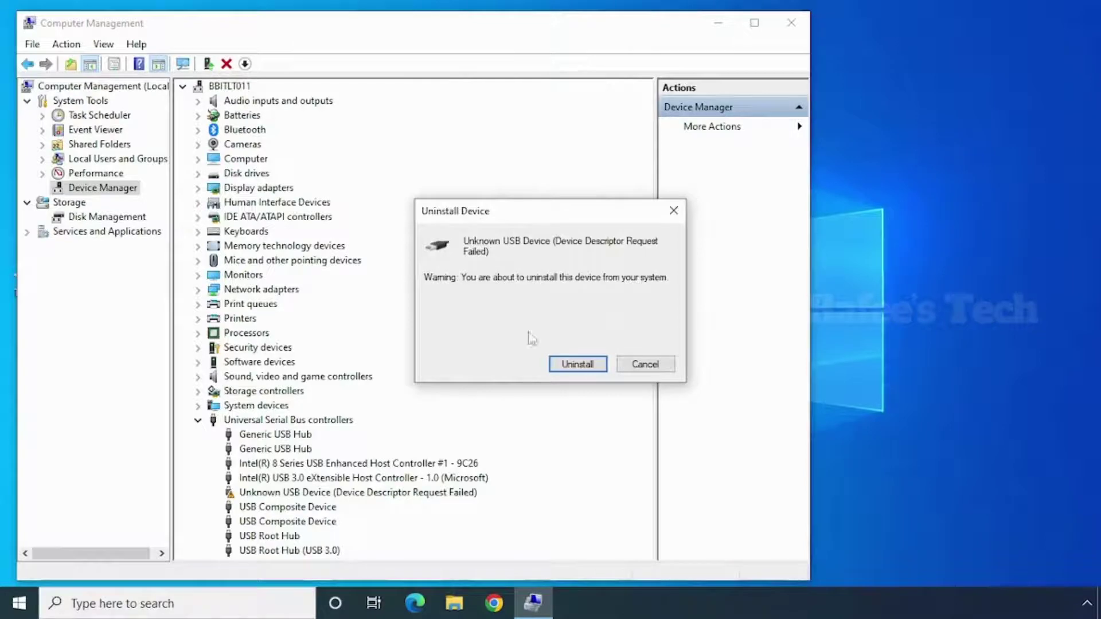
click(577, 364)
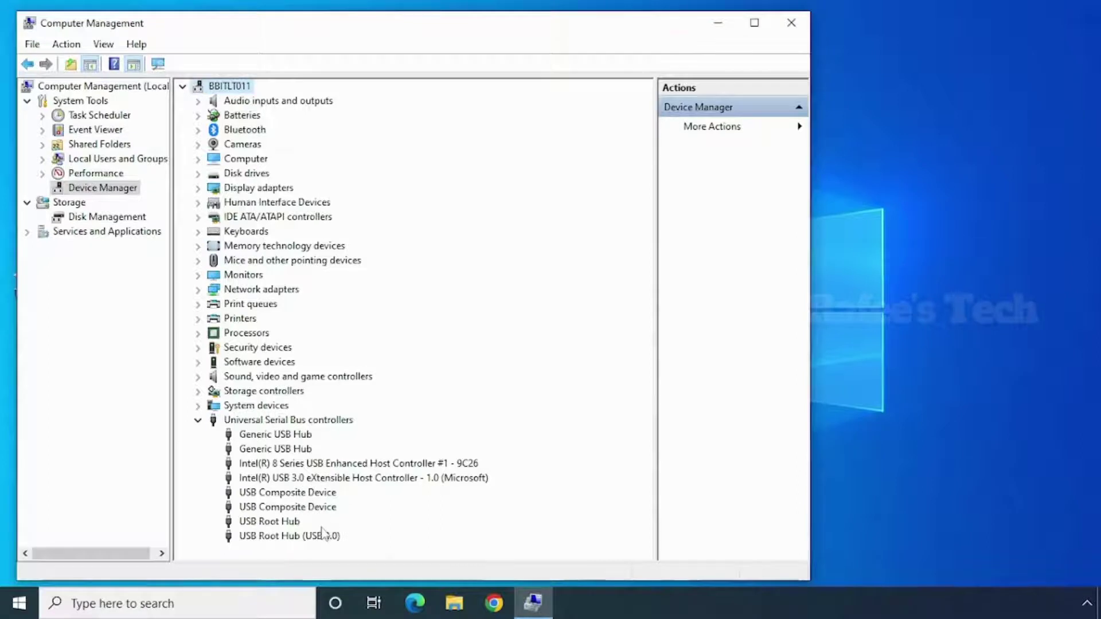
- Scan for hardware changes, then select the redetected Unknown USB Device and the USB Root Hub
click(161, 68)
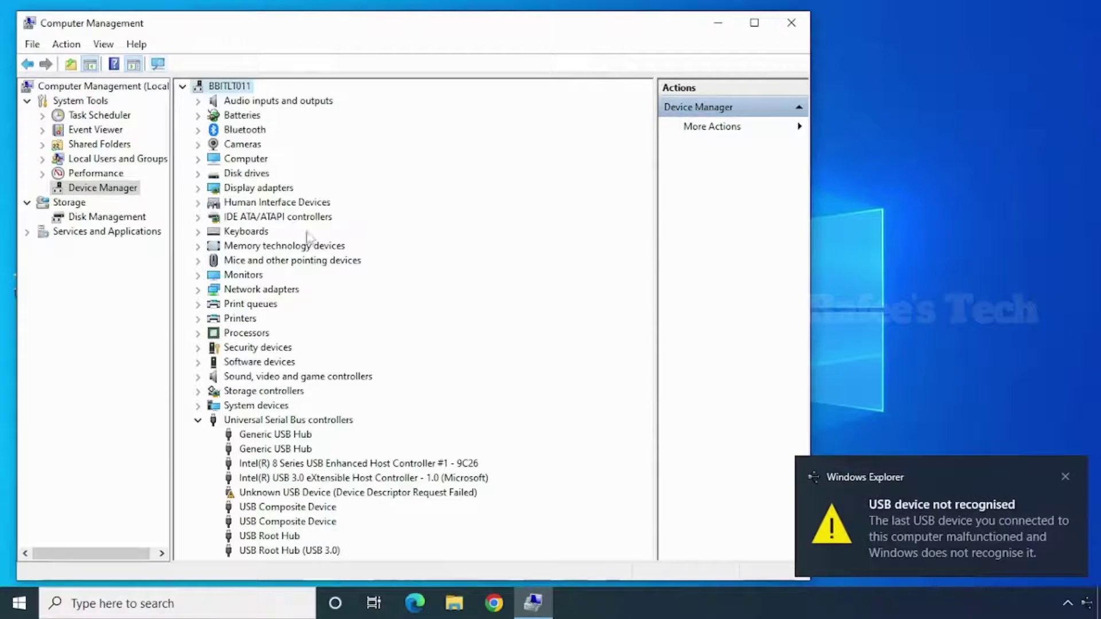
click(293, 496)
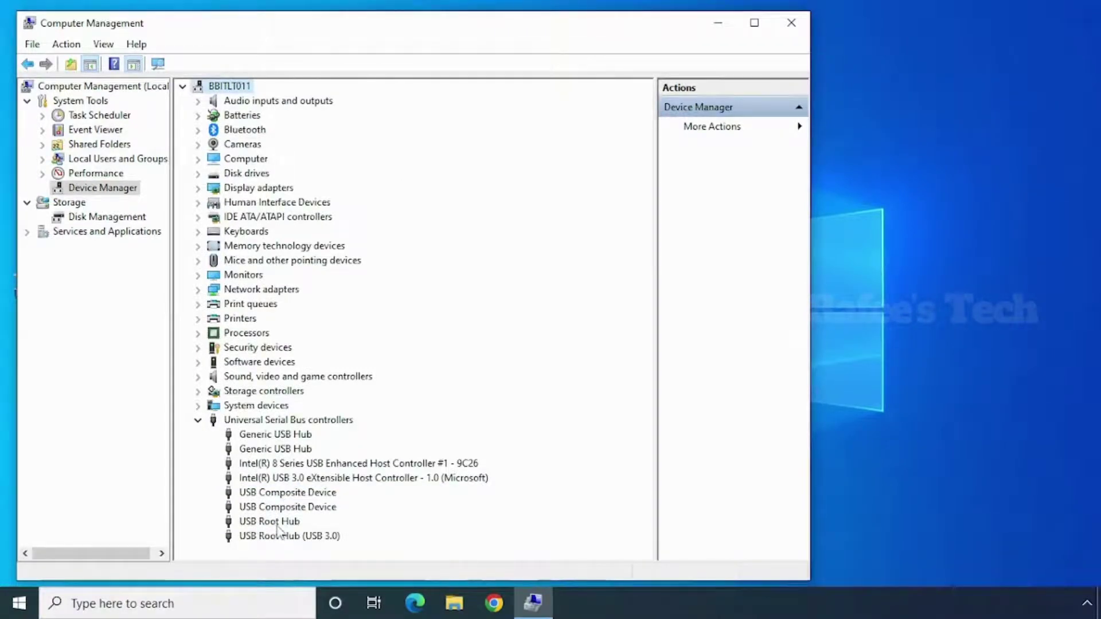
click(278, 524)
right_click(279, 528)
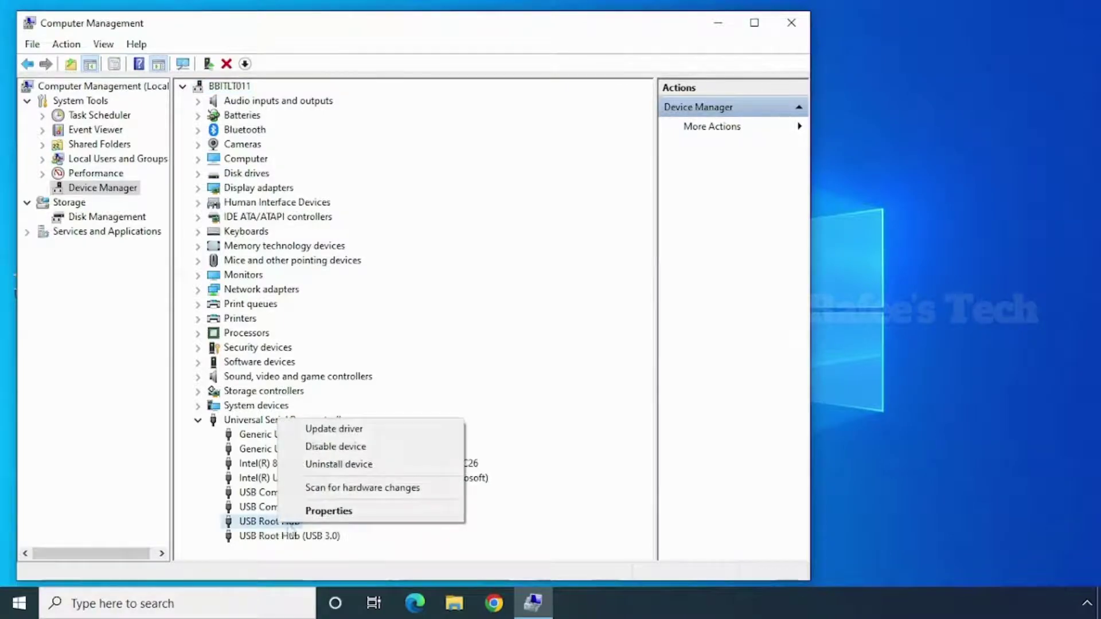
click(339, 434)
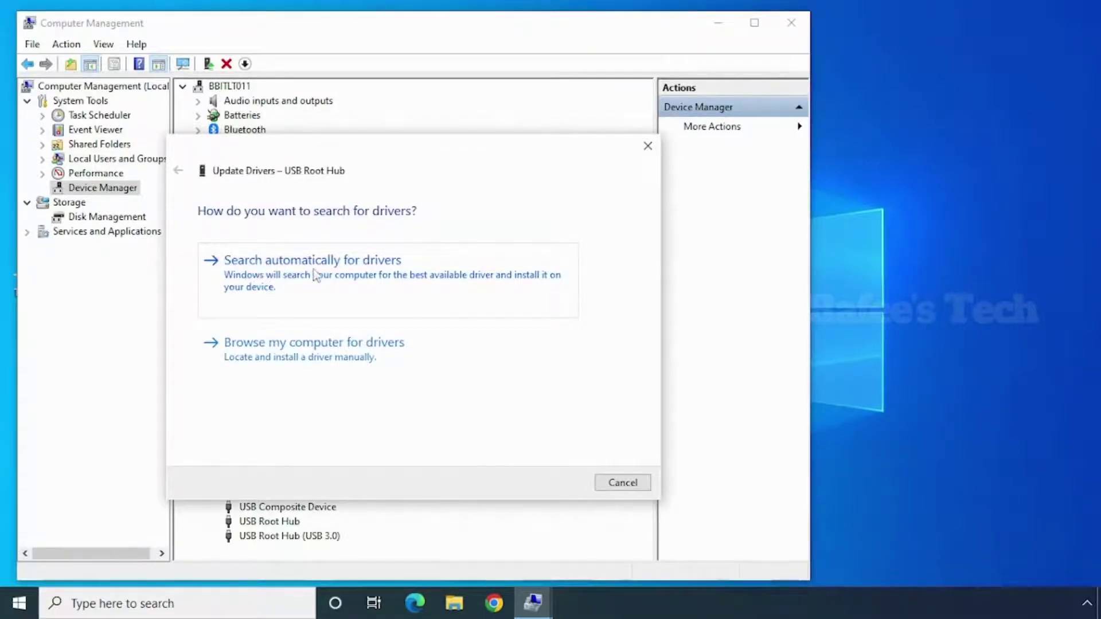
click(375, 266)
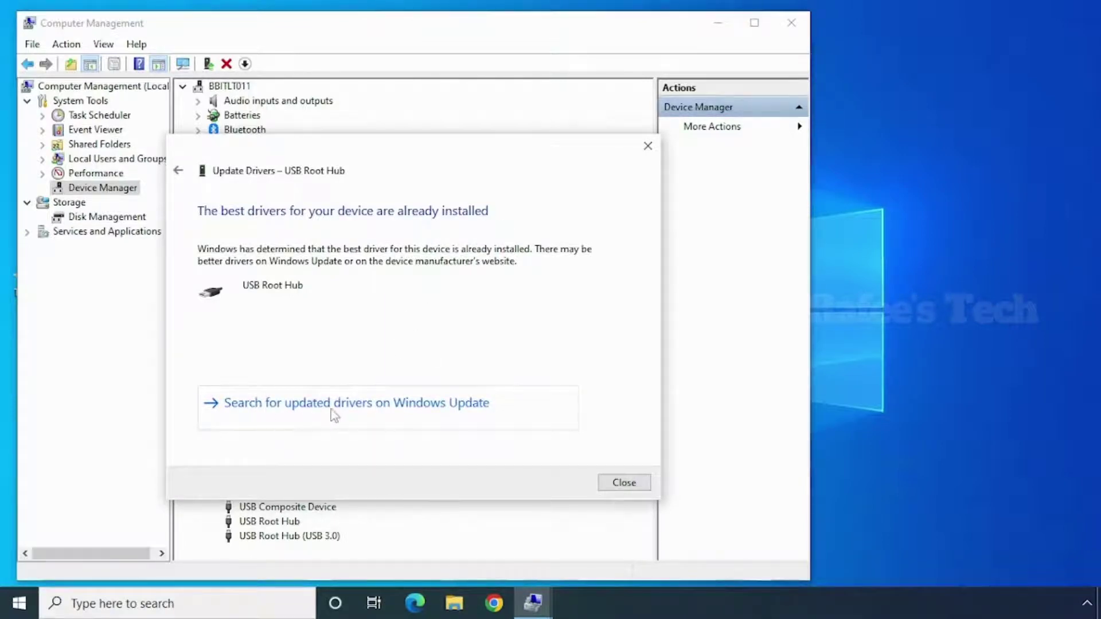
click(428, 408)
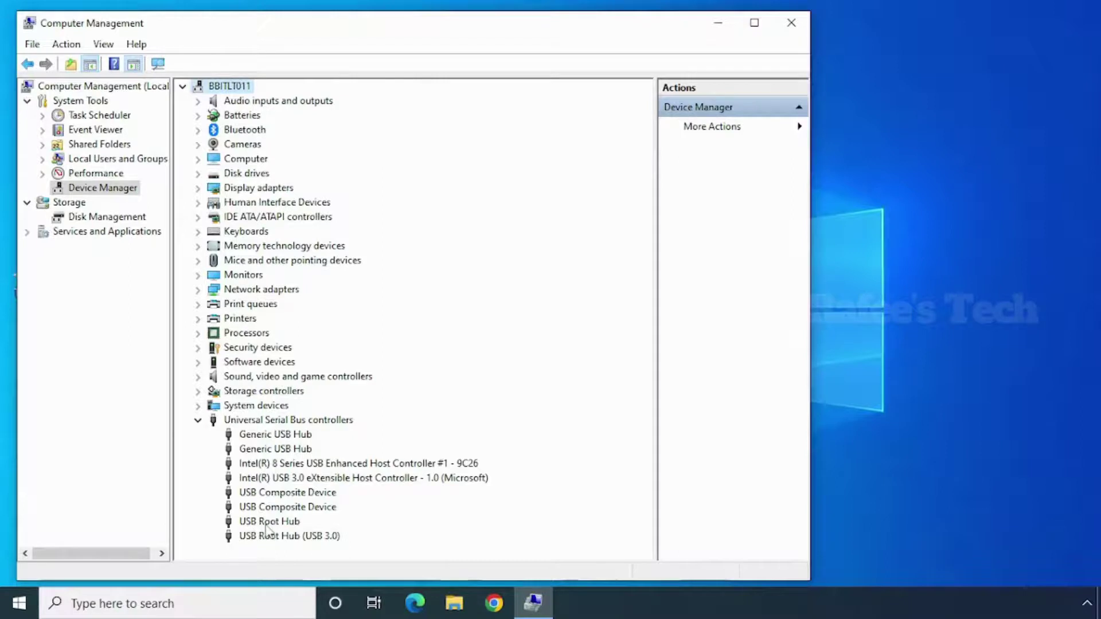
- Uninstall the USB Root Hub, rescan for hardware changes, and select the reinstalled Root Hub
click(287, 524)
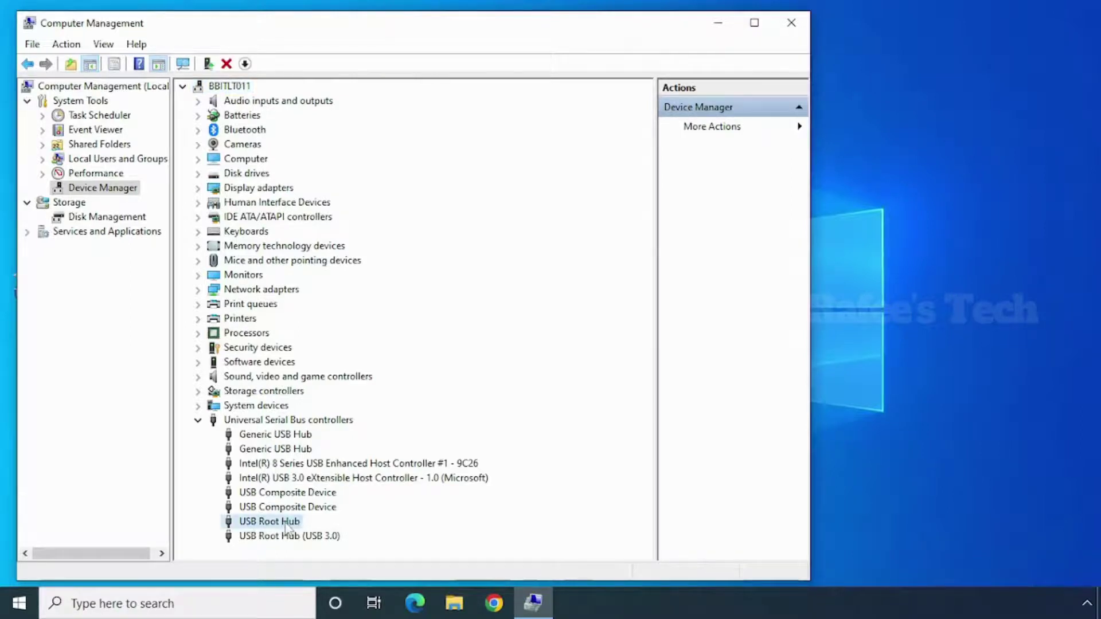
right_click(286, 524)
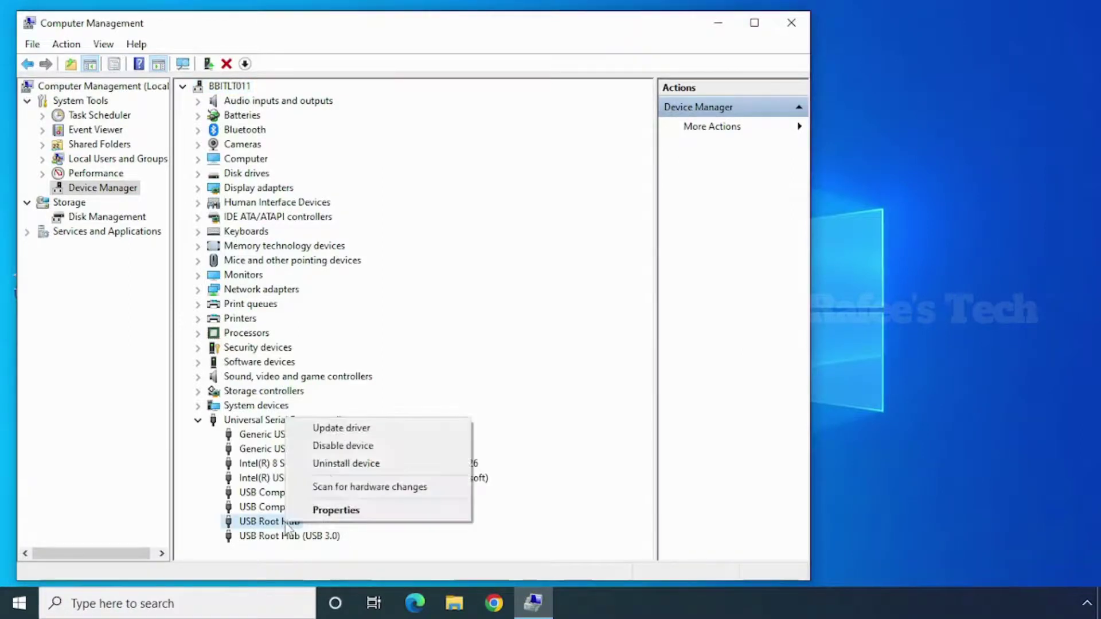
click(365, 471)
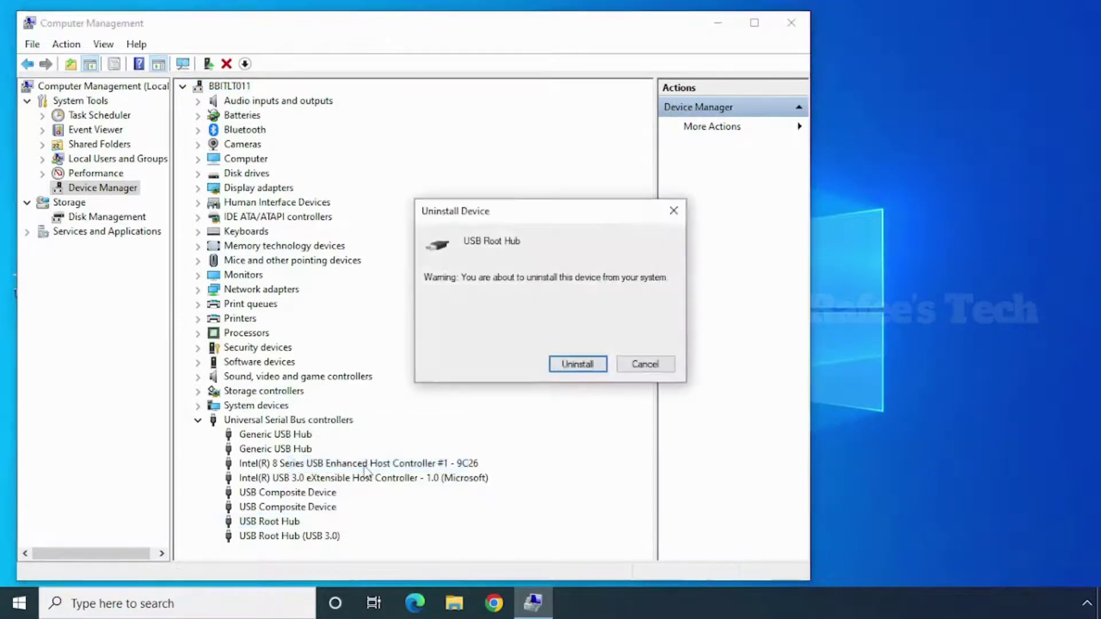
click(576, 365)
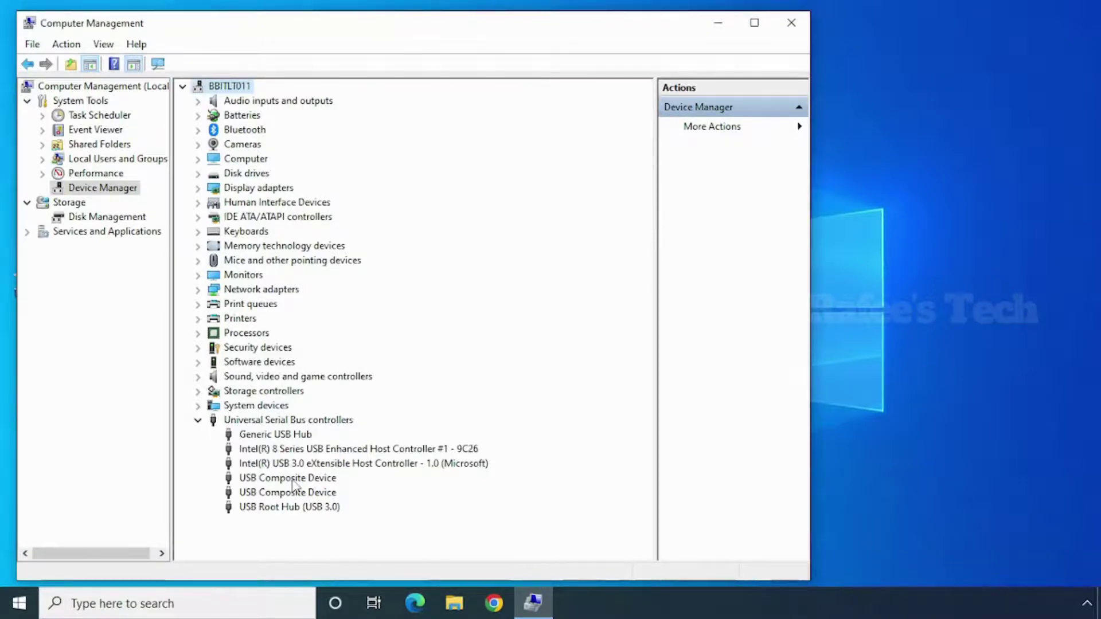
click(160, 66)
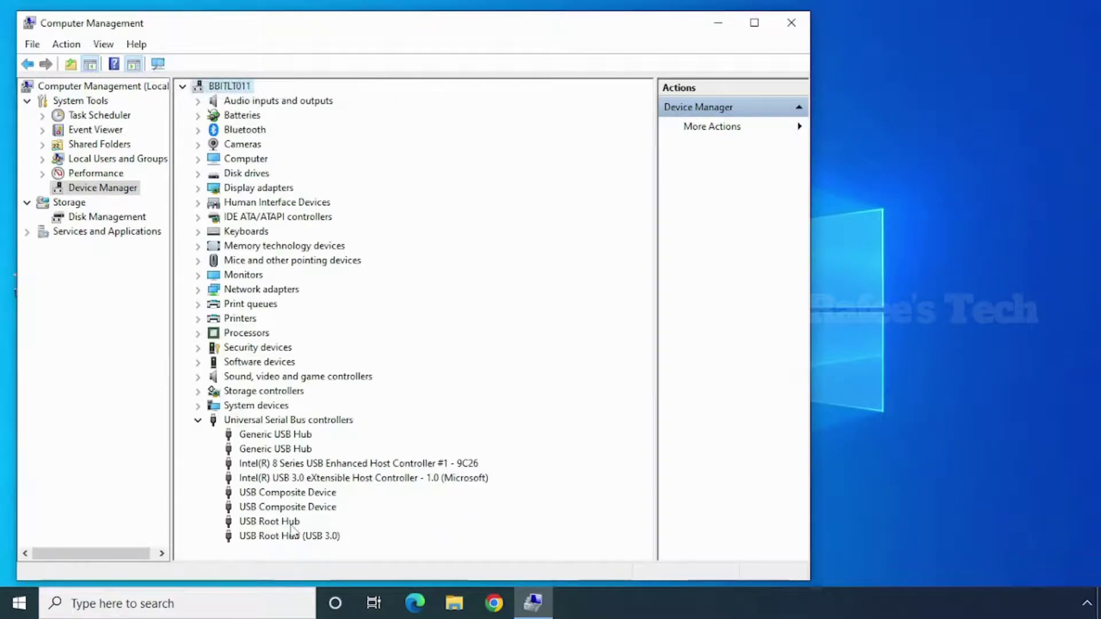
click(292, 525)
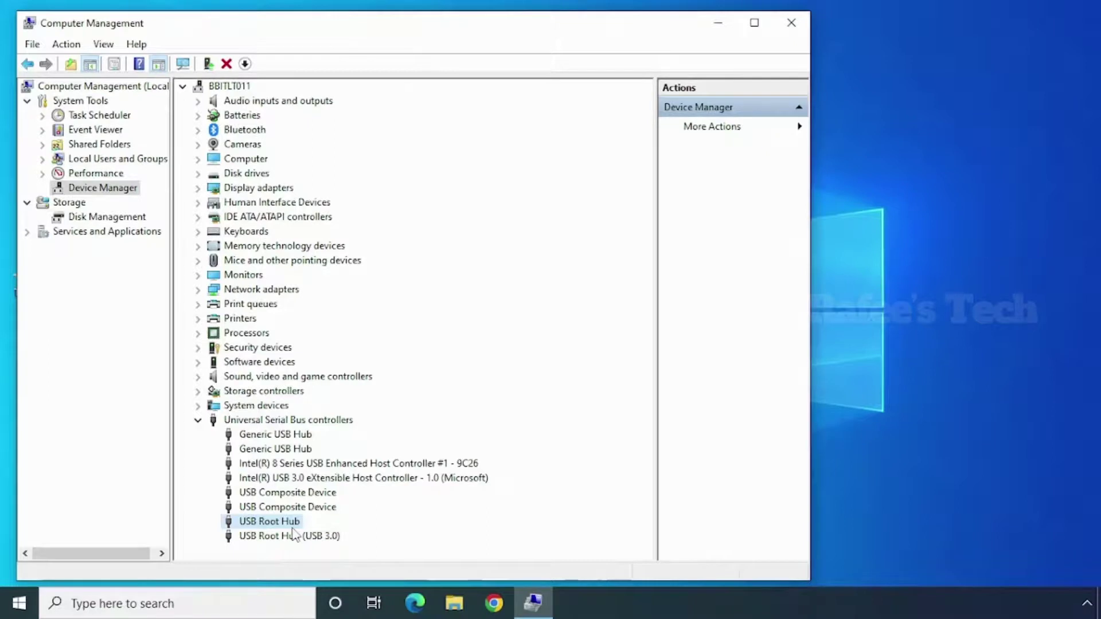
- Check both Generic USB Hubs, the Intel host controllers, USB Composite Device, and both USB Root Hubs
click(296, 437)
click(291, 450)
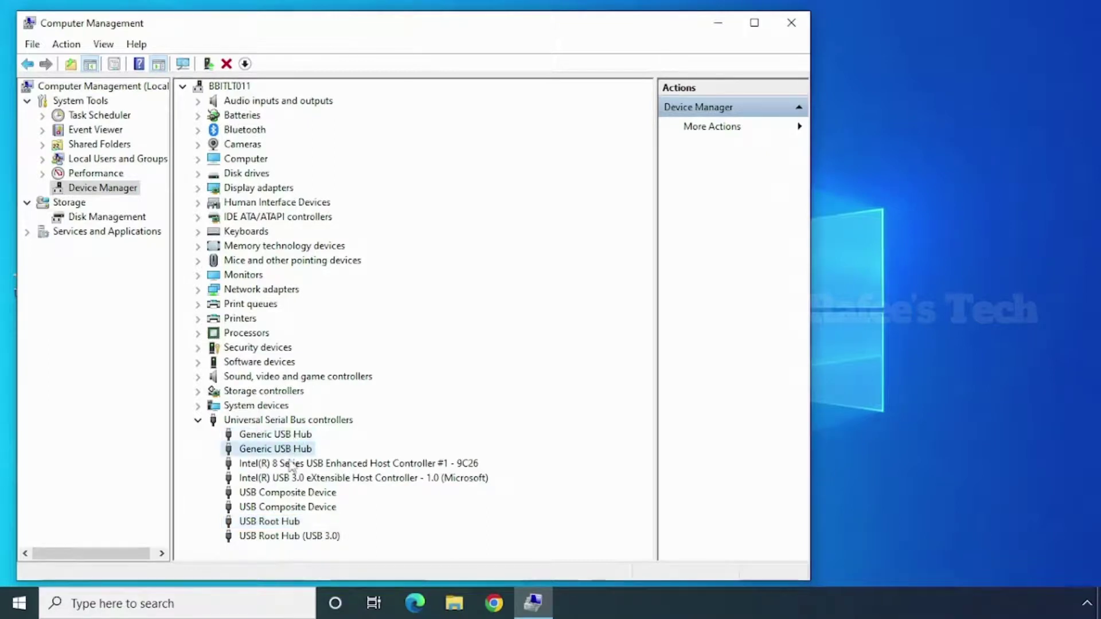
click(290, 467)
click(290, 480)
click(289, 493)
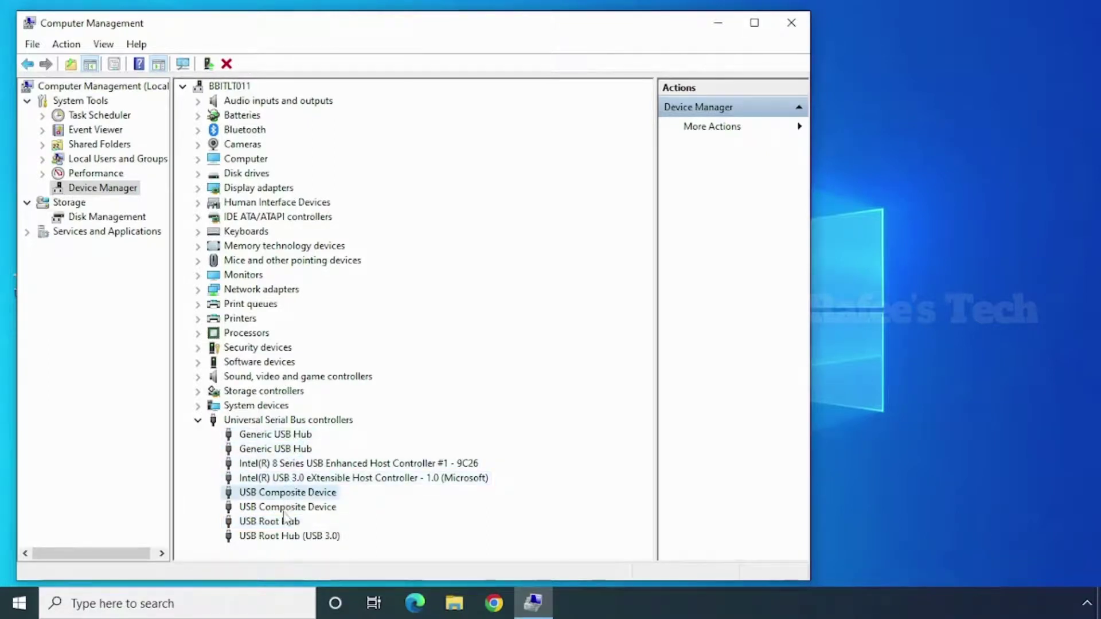
click(279, 522)
click(281, 539)
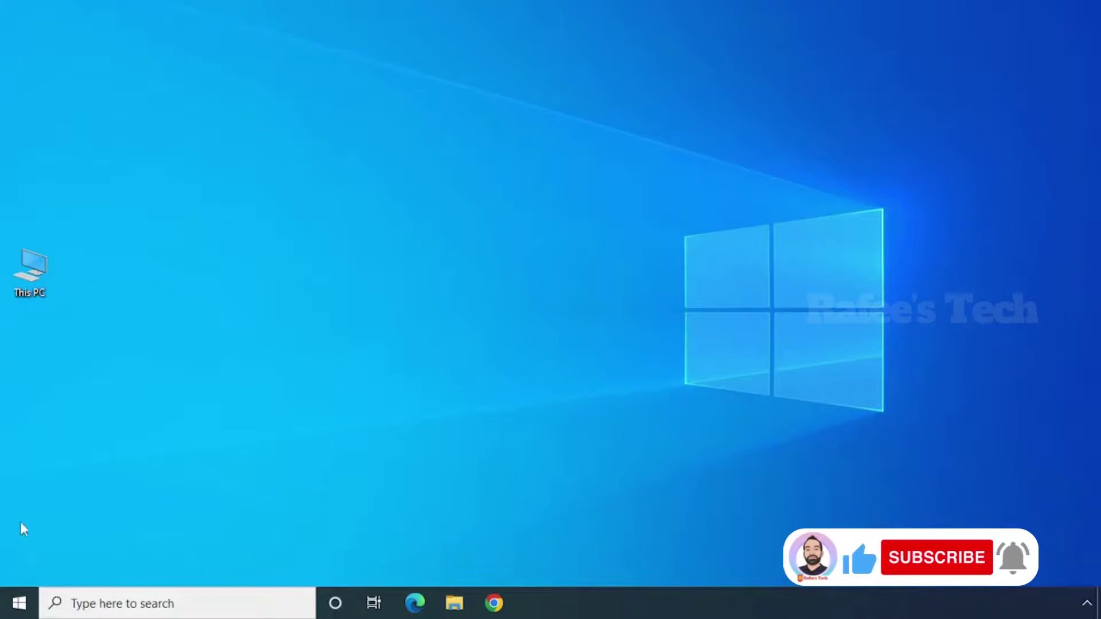
- Search 'con' to open Control Panel, then open Power Options' Change plan settings for Balanced
click(8, 611)
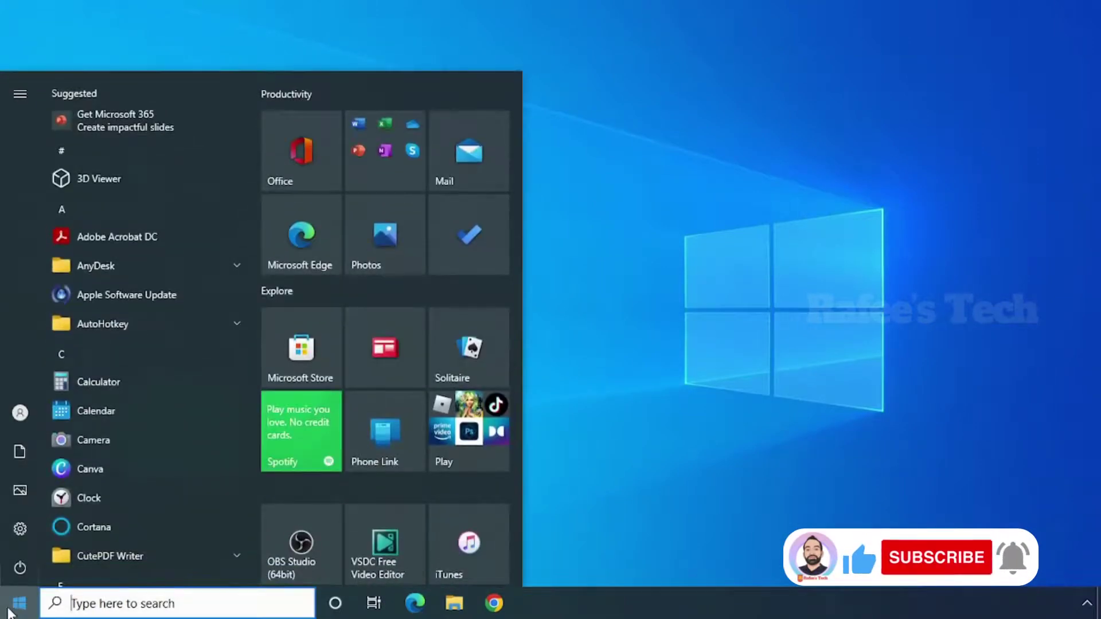
text(con)
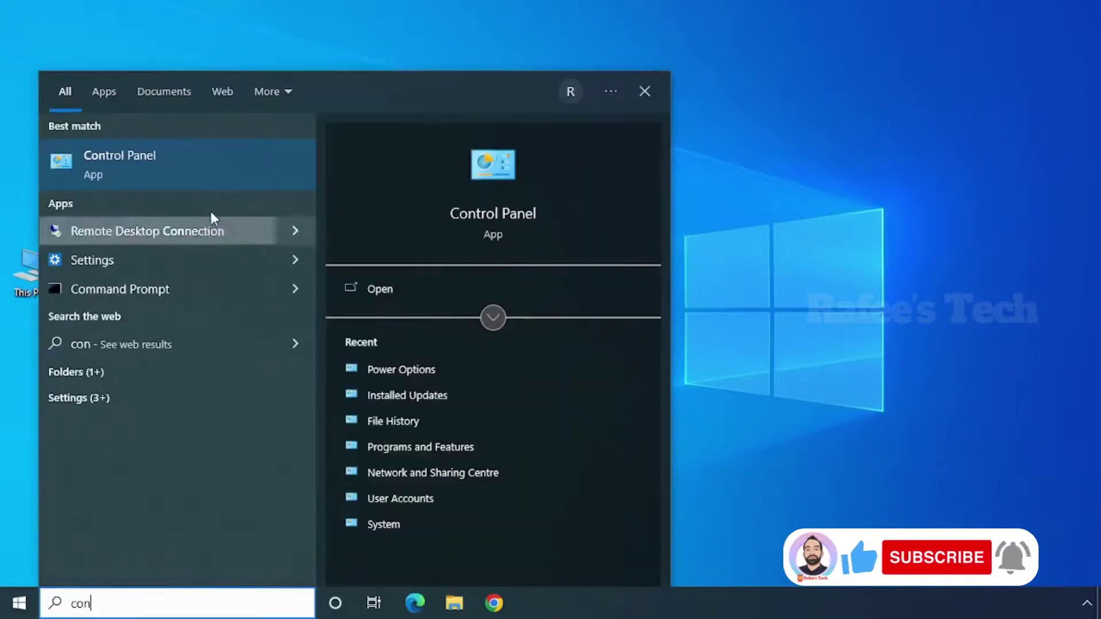
click(189, 171)
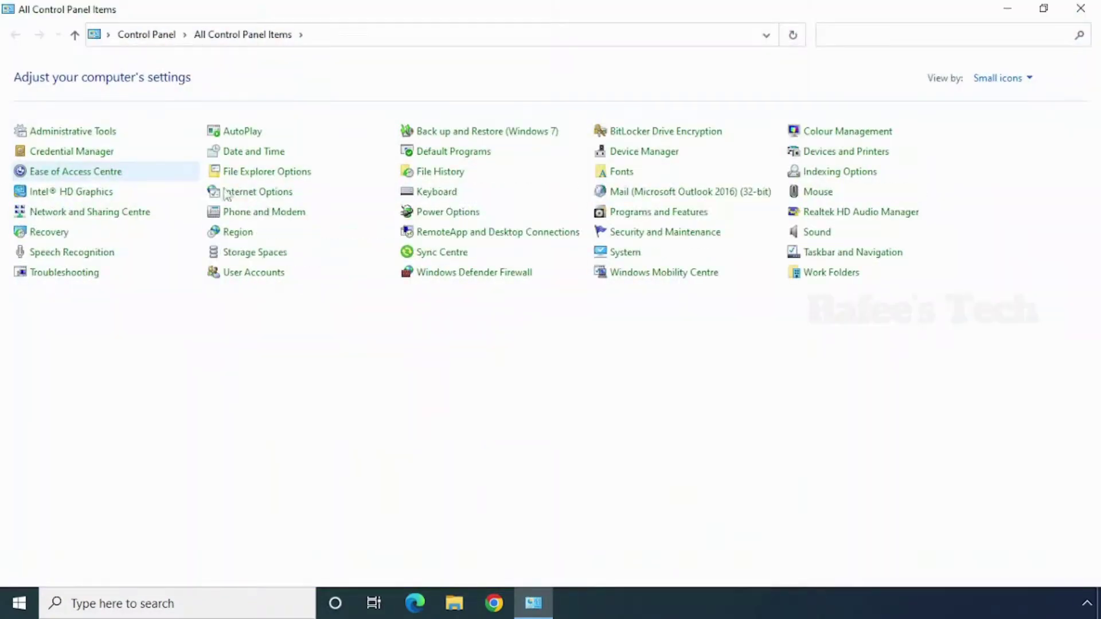
click(453, 217)
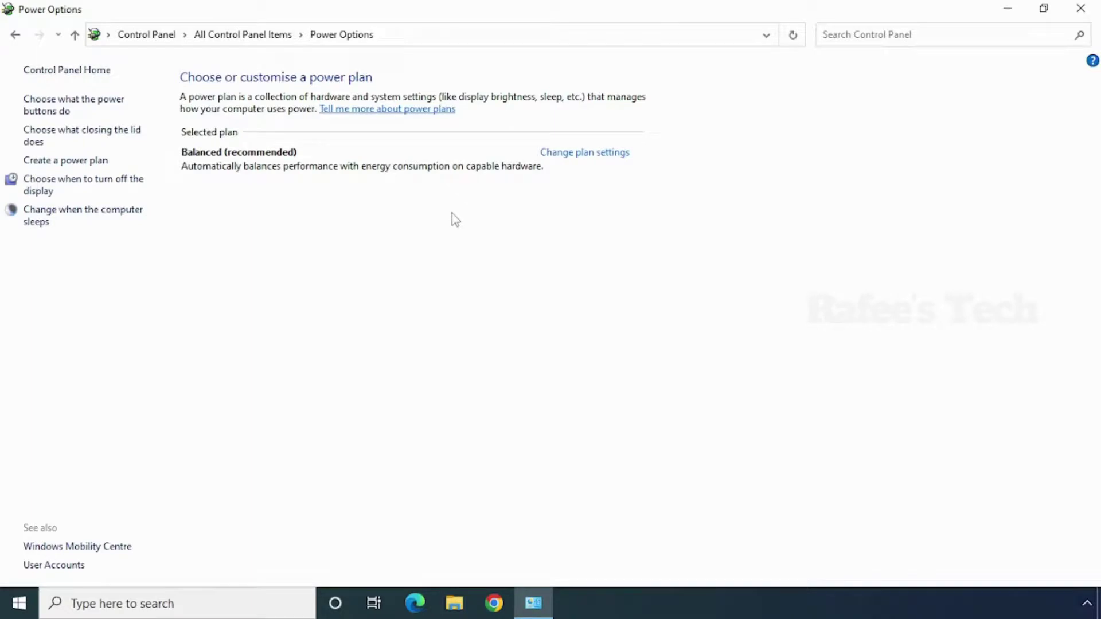
click(595, 154)
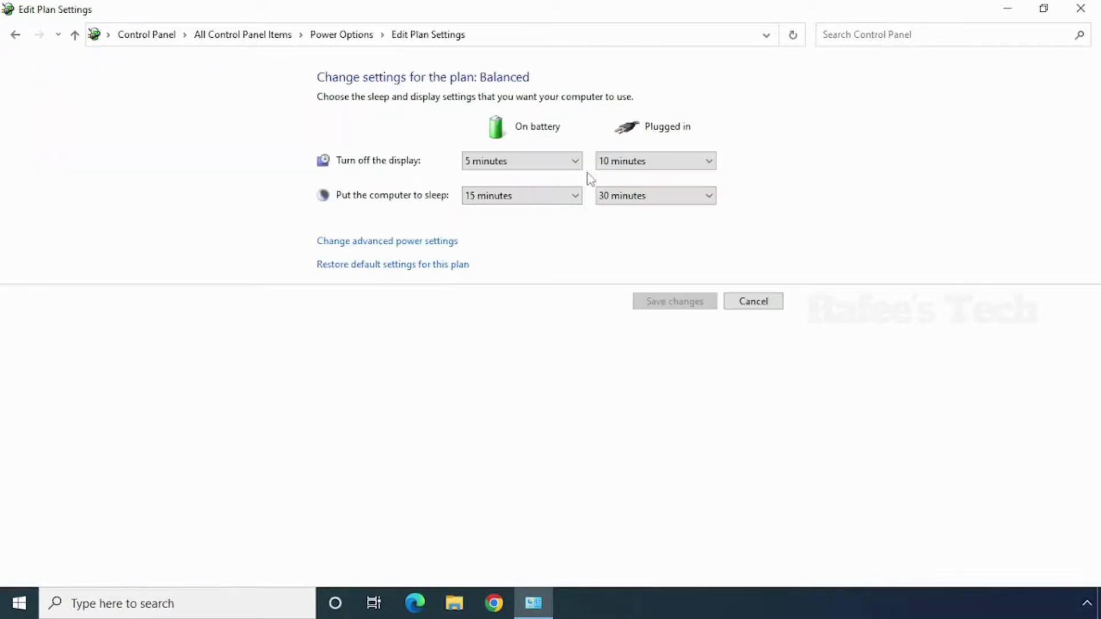
- In advanced power settings, expand USB settings to show the USB selective suspend setting
click(443, 246)
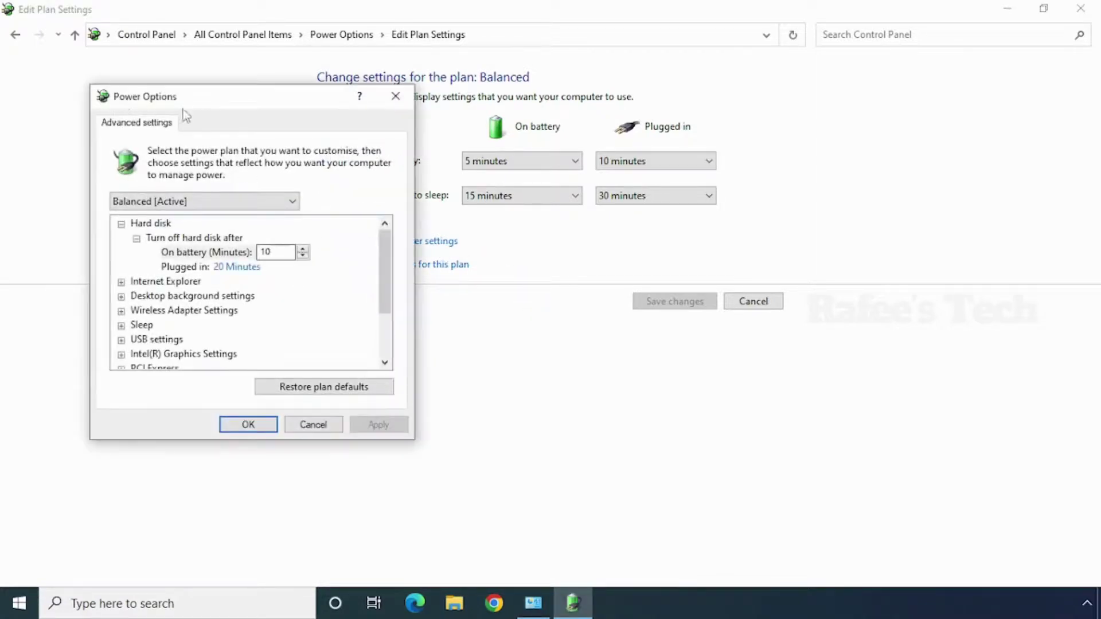
click(385, 363)
click(385, 362)
click(137, 313)
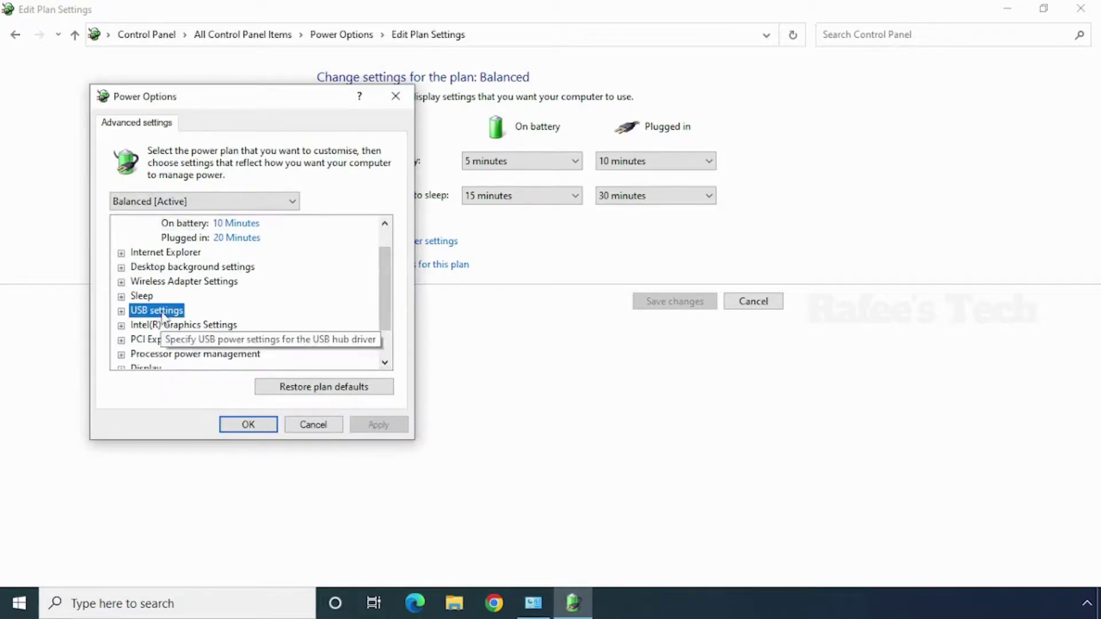
click(121, 312)
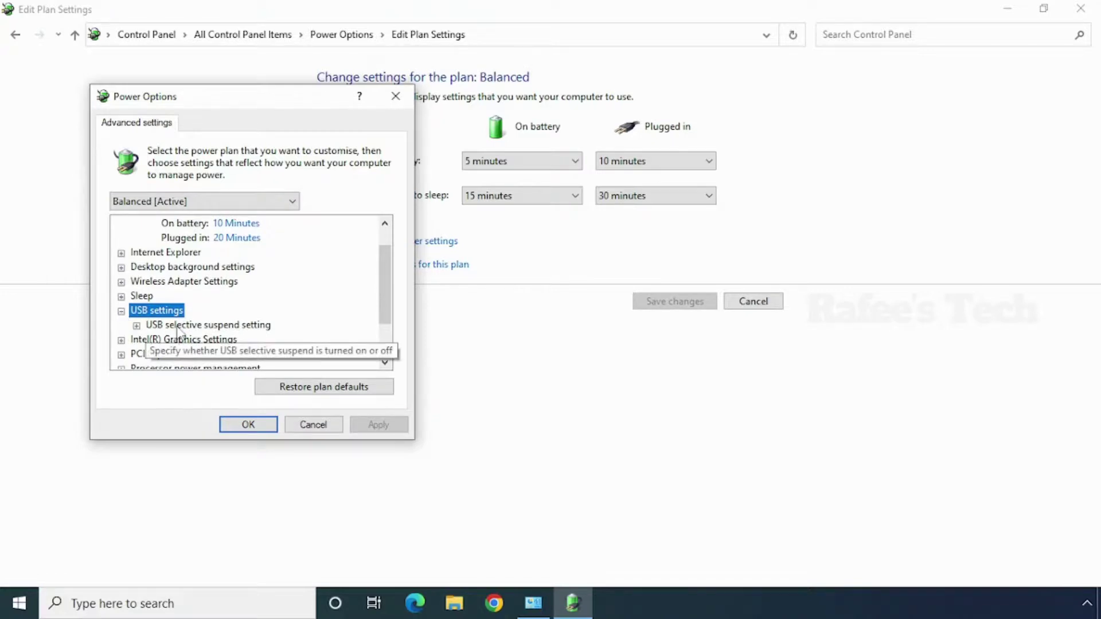
click(254, 326)
click(137, 326)
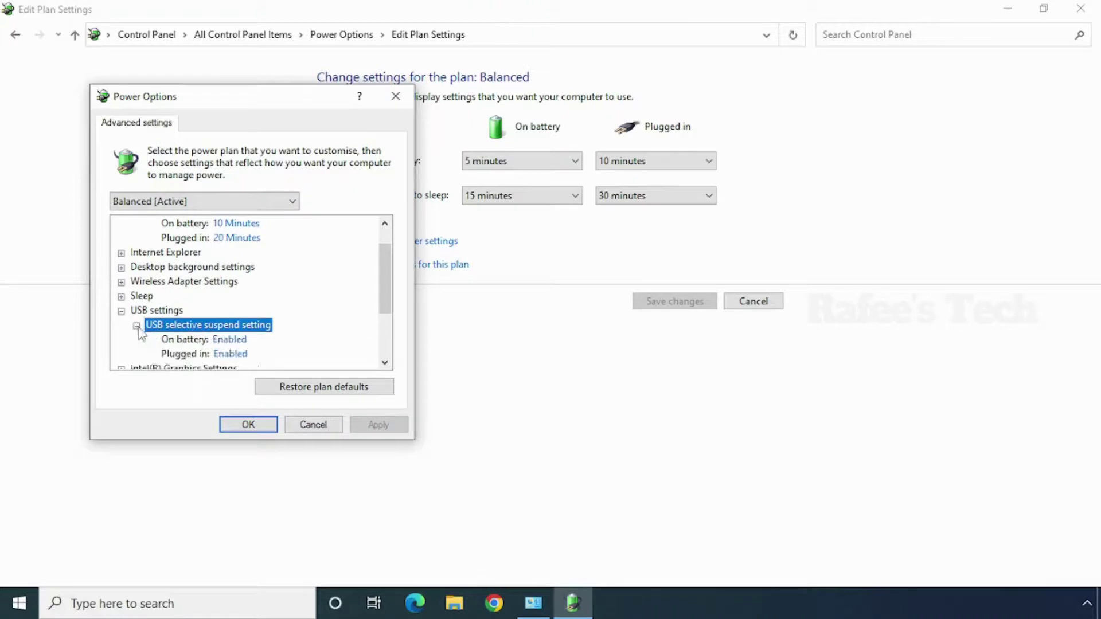
click(385, 363)
click(385, 363)
click(385, 363)
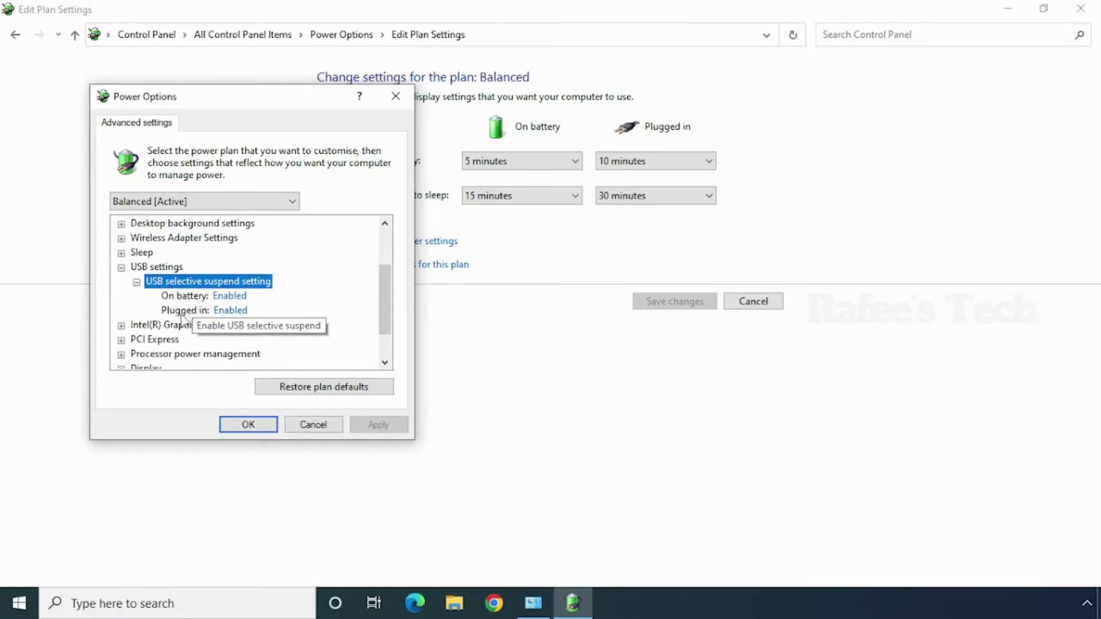
- Set USB selective suspend to Disabled for both On battery and Plugged in
click(230, 296)
click(235, 297)
click(243, 310)
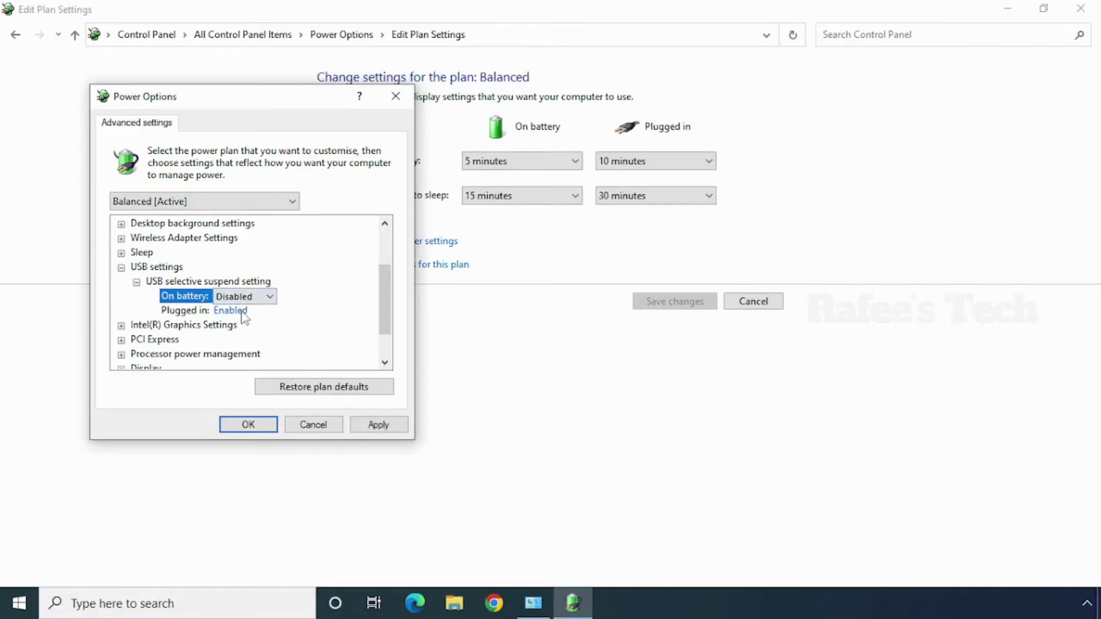
click(230, 310)
click(247, 310)
click(243, 325)
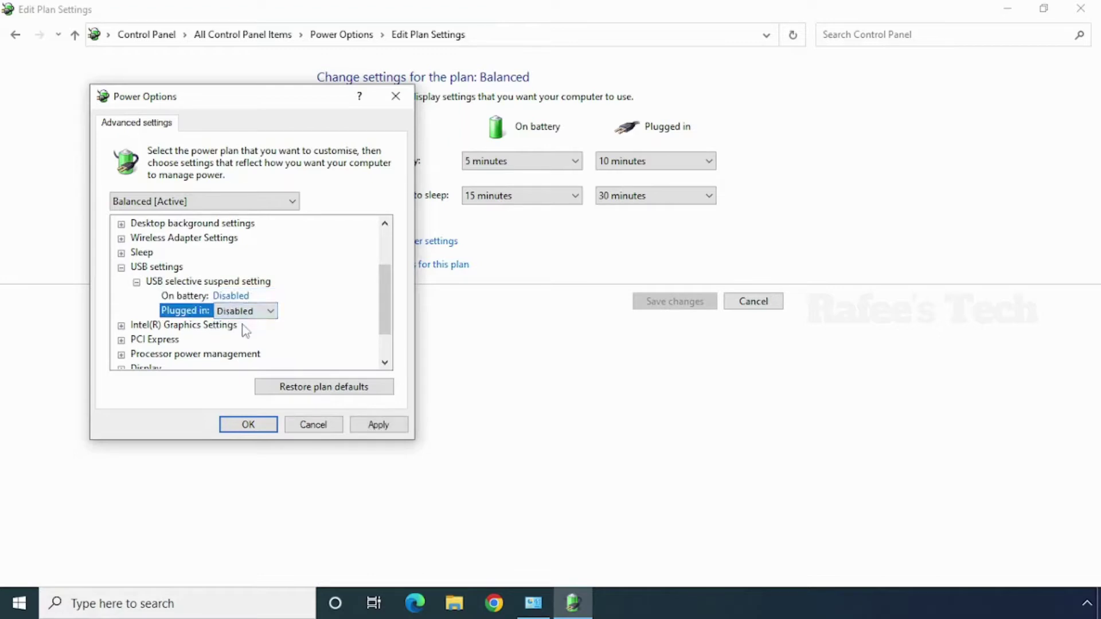
- Apply and confirm the power settings, then close the Control Panel window
click(381, 426)
click(248, 424)
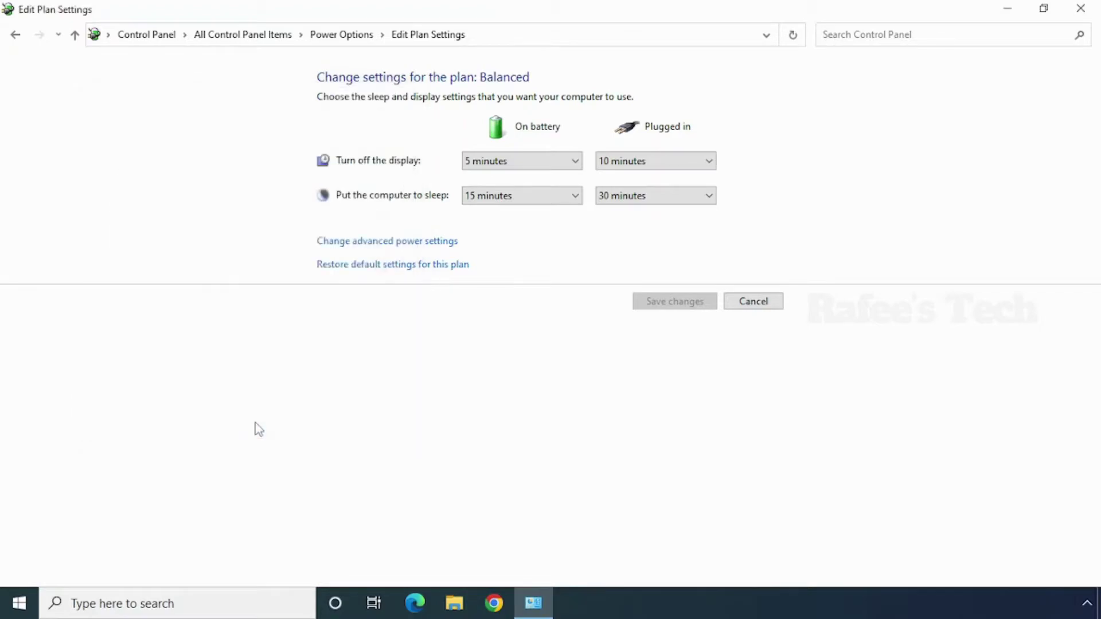
click(1081, 8)
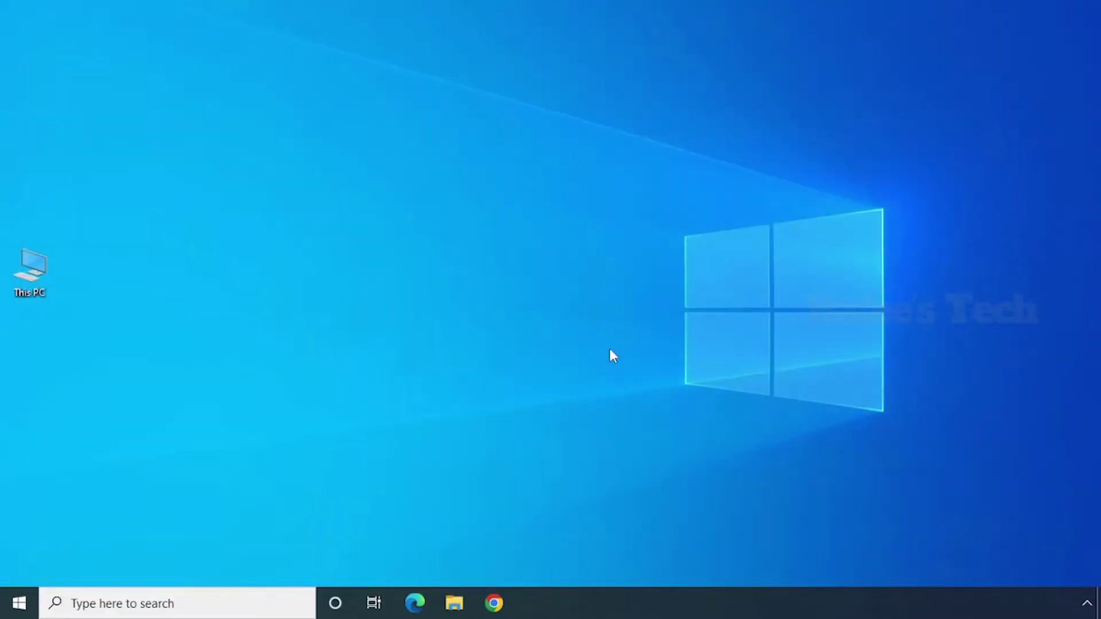